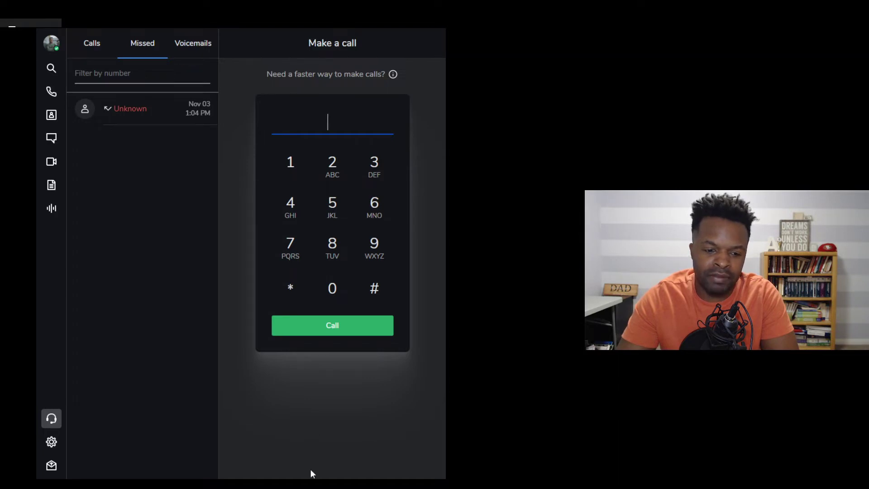
Switch to the 8x8 Admin Console and open the first listed user's services and permissions for editing
left_click(293, 475)
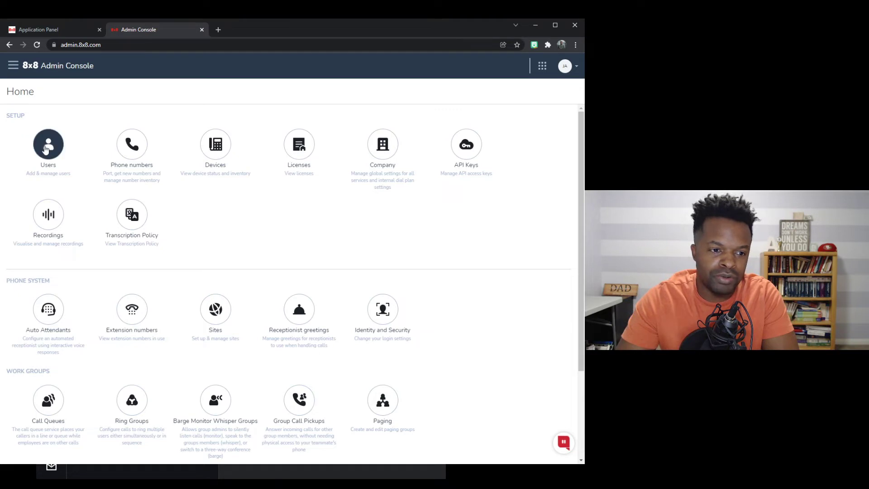
left_click(46, 149)
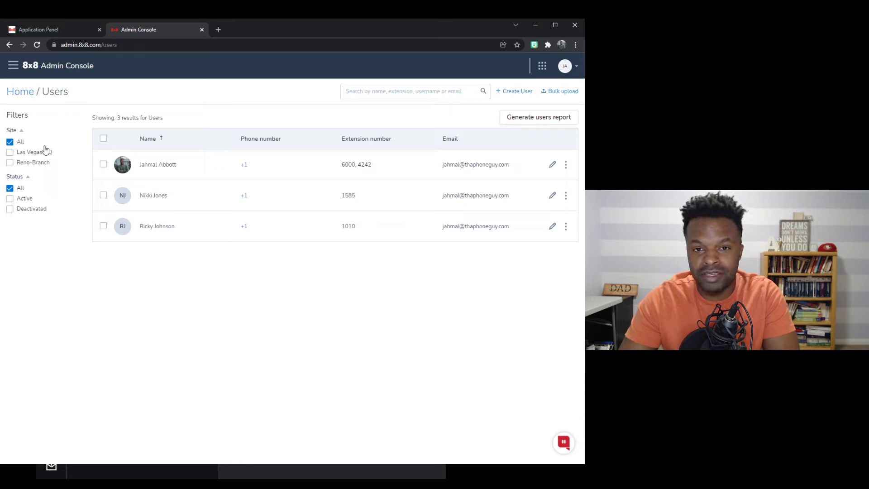
left_click(552, 166)
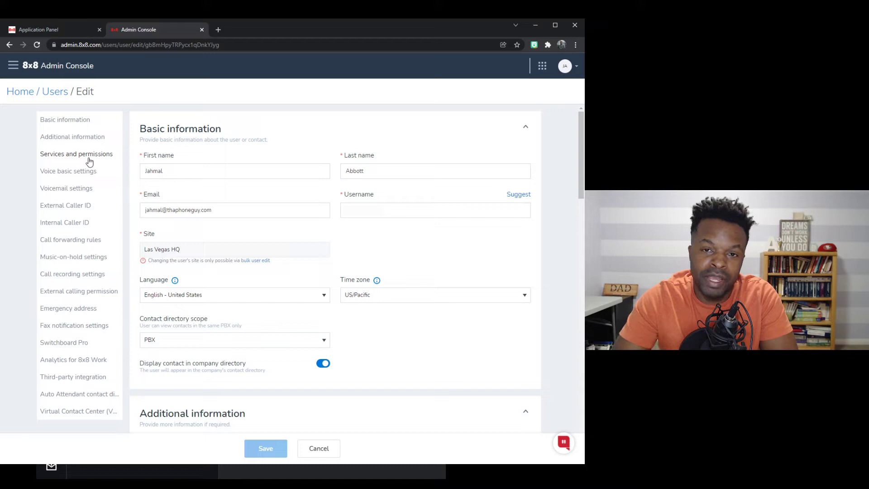
left_click(89, 162)
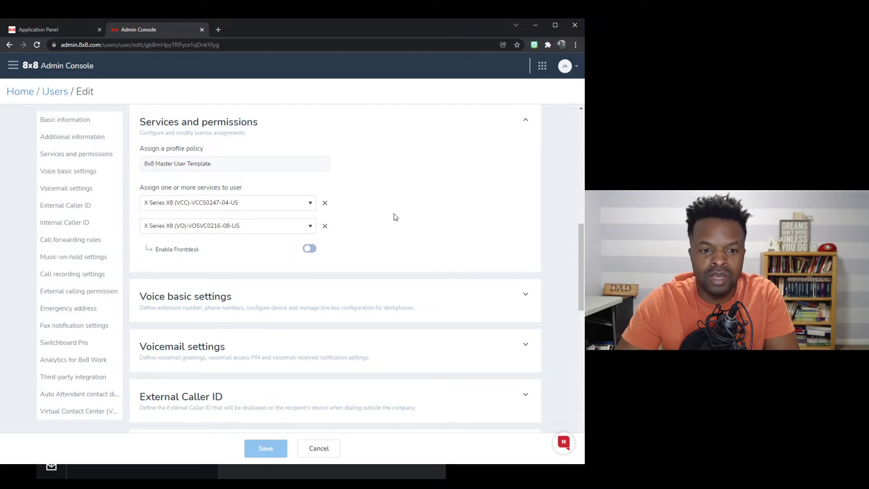
Check the licence options for the user's two assigned services, enable Frontdesk for X Series X8 (VO), and save the user
left_click(310, 202)
left_click(309, 199)
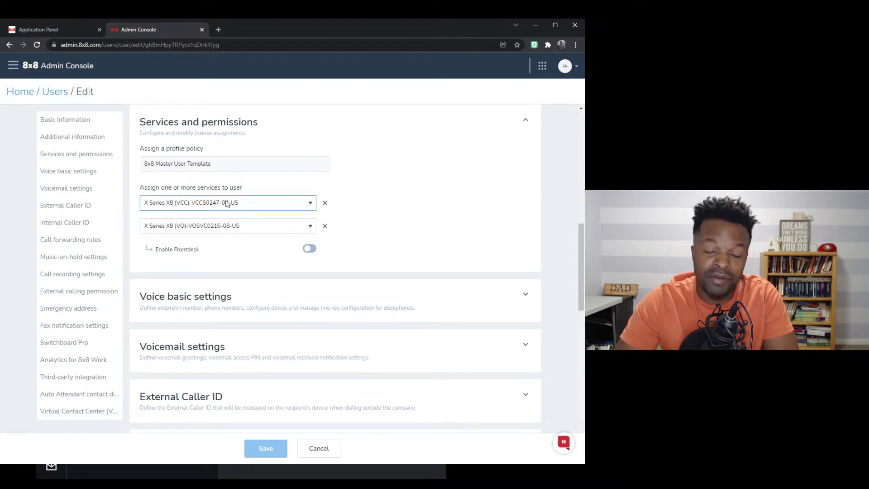
left_click(291, 227)
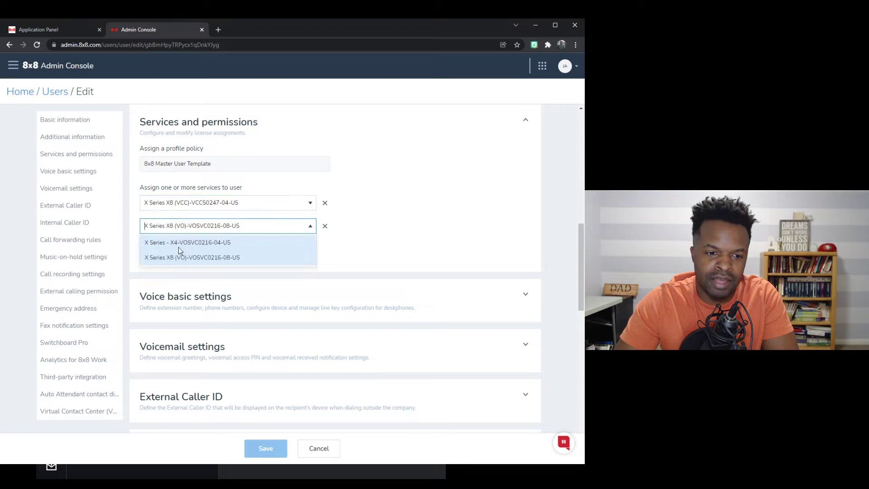
left_click(386, 251)
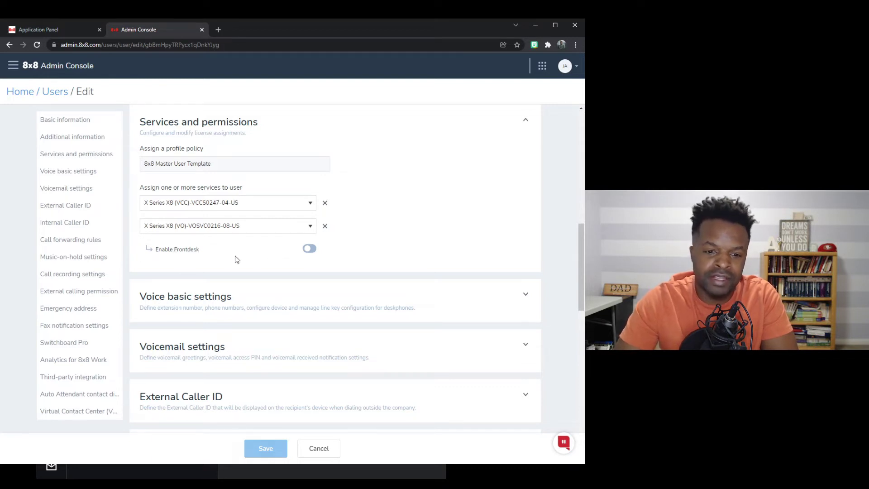
left_click(309, 248)
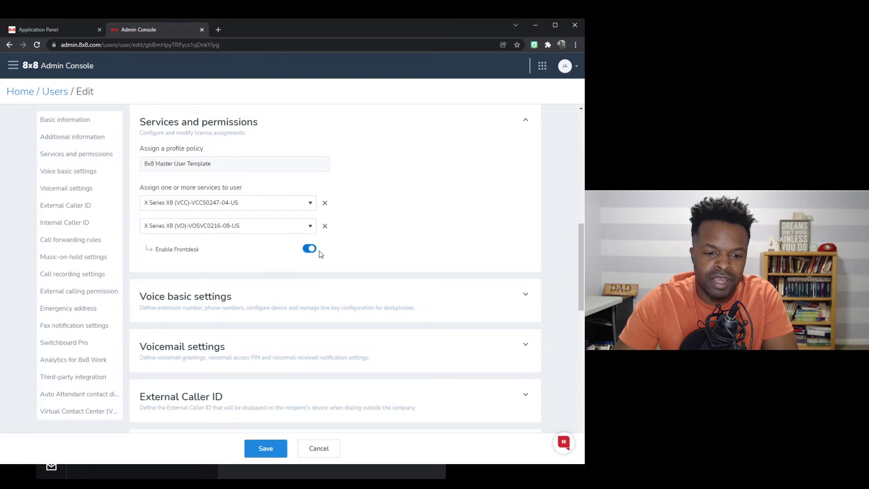
left_click(272, 449)
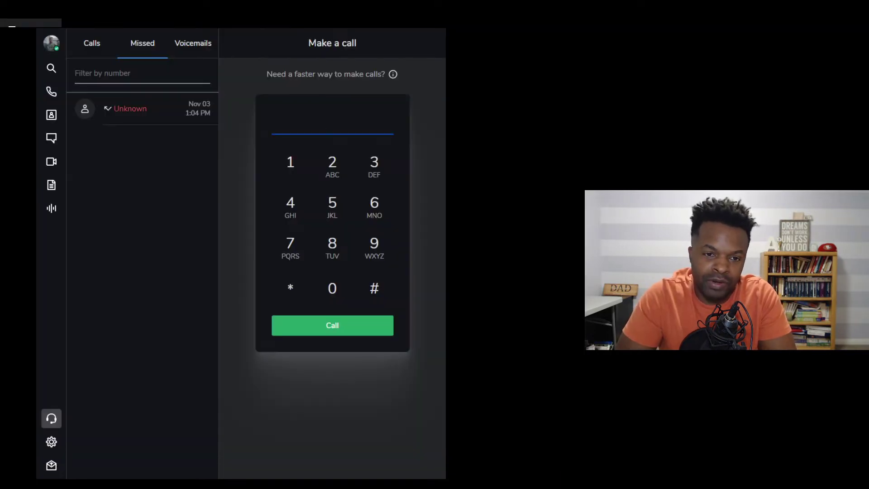
Quit the 8x8 Work desktop app from the account options
left_click(52, 43)
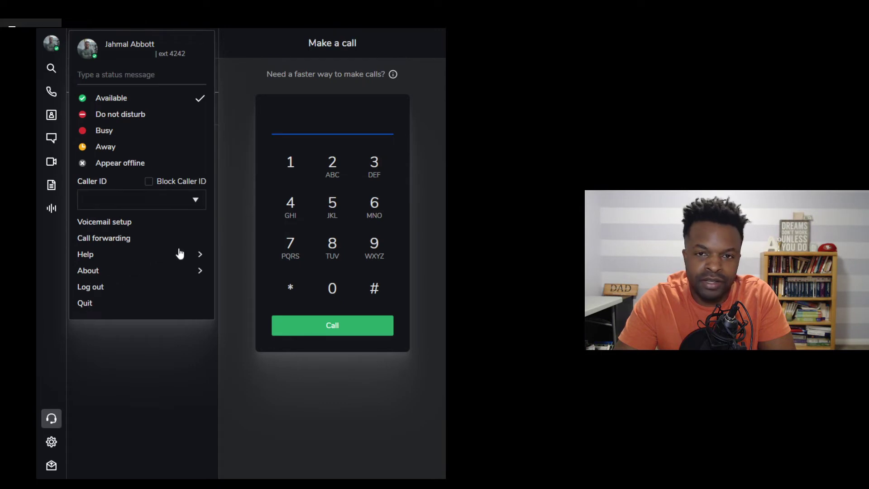
left_click(88, 308)
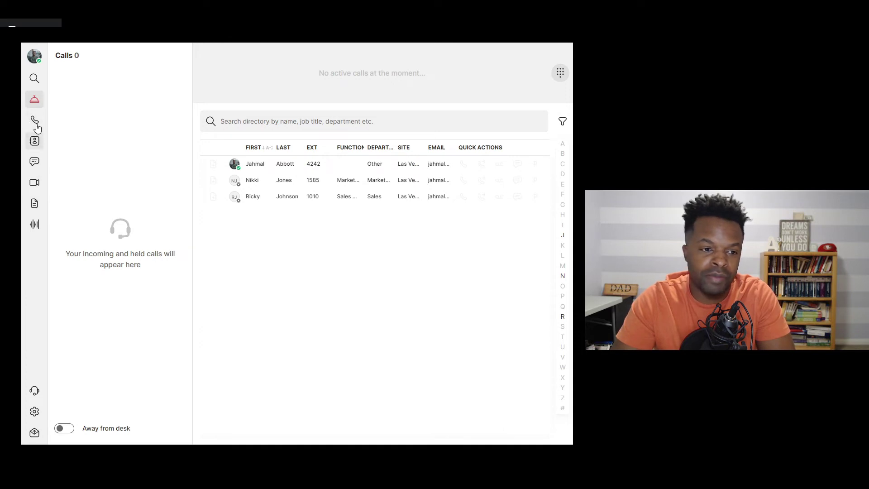
View the call history, contacts and messages sections, and return to the Frontdesk view
left_click(36, 121)
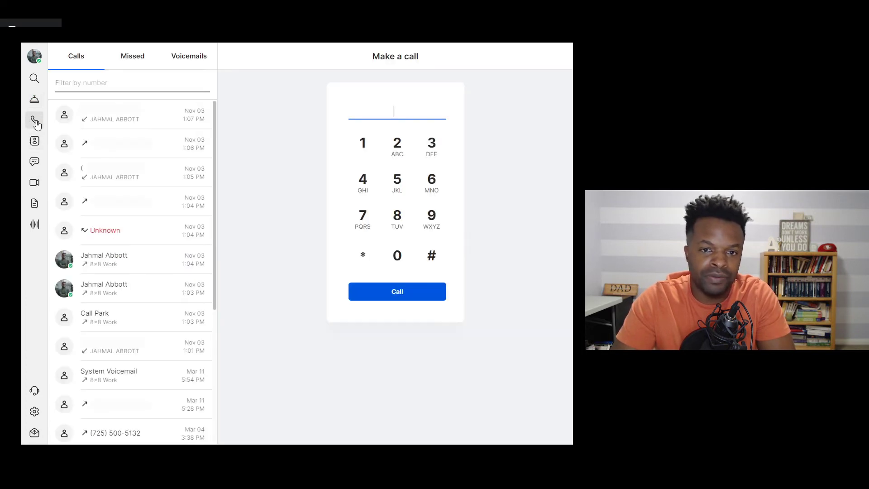
left_click(35, 141)
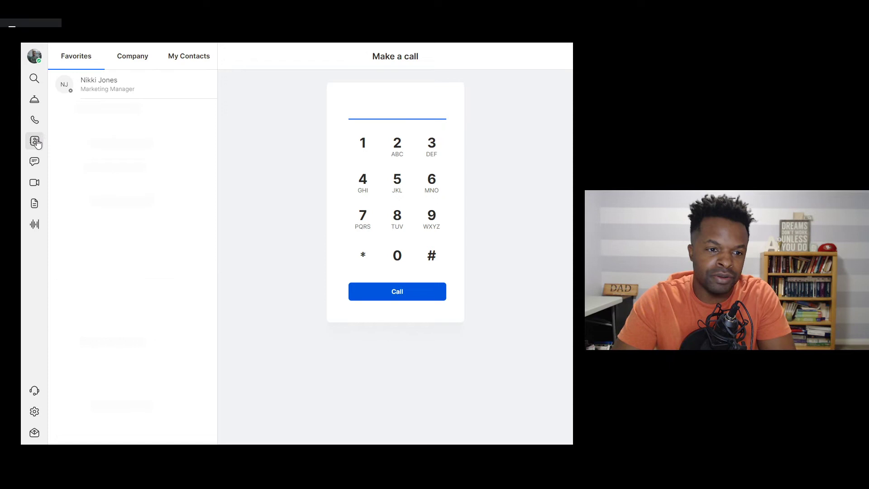
left_click(35, 162)
left_click(35, 100)
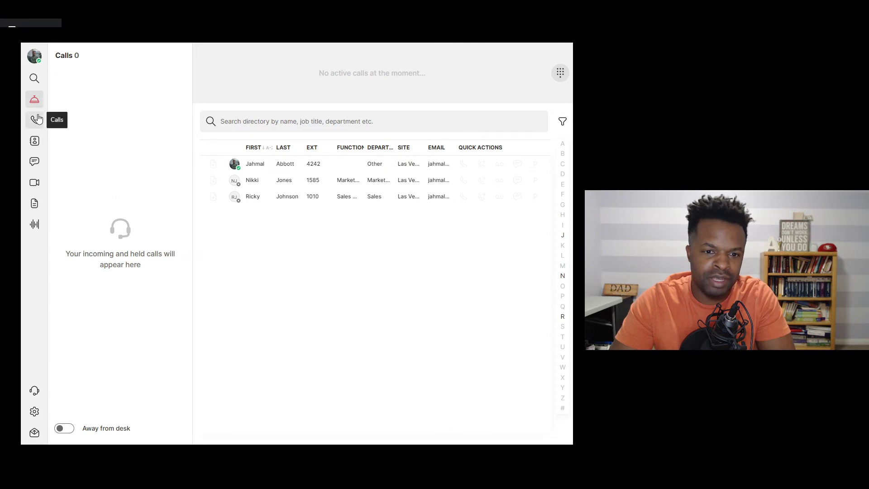
Enter the recipient's phone number in the Frontdesk dialpad and place the call
left_click(561, 74)
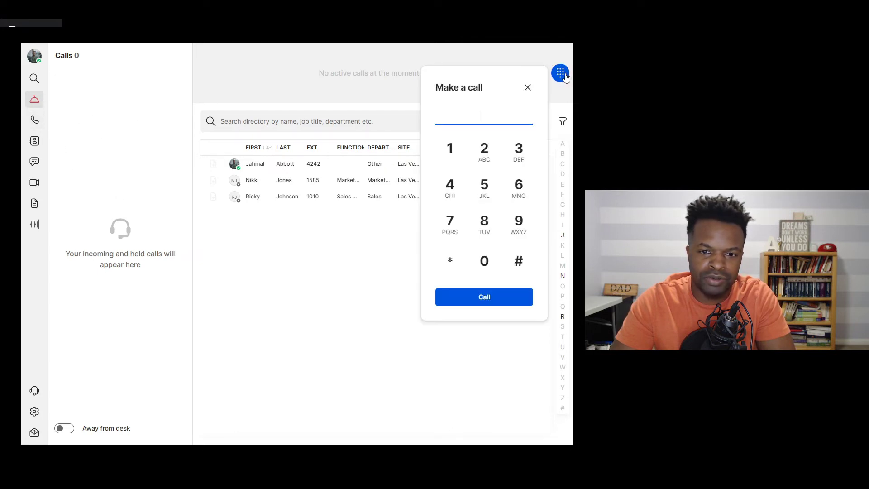
type("70")
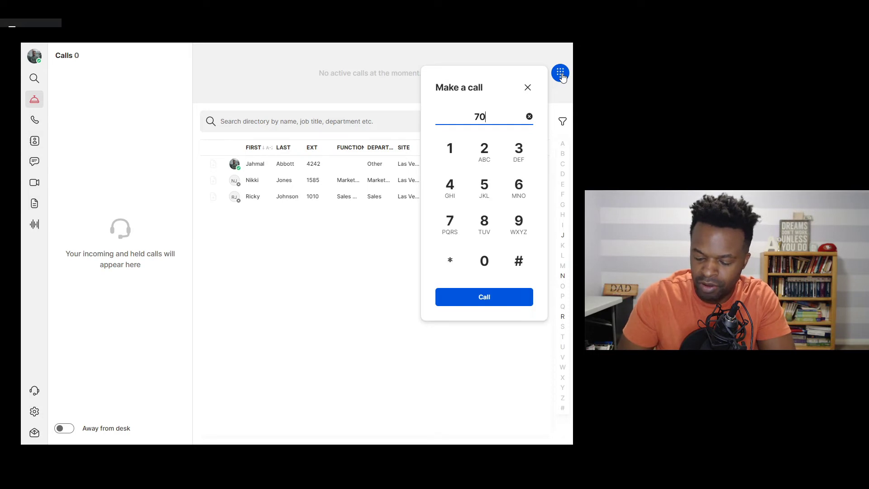
type("702")
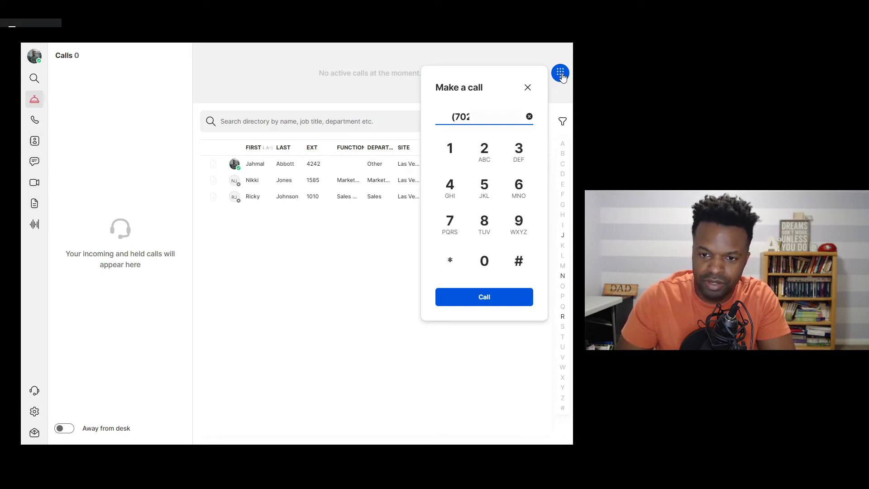
left_click(471, 302)
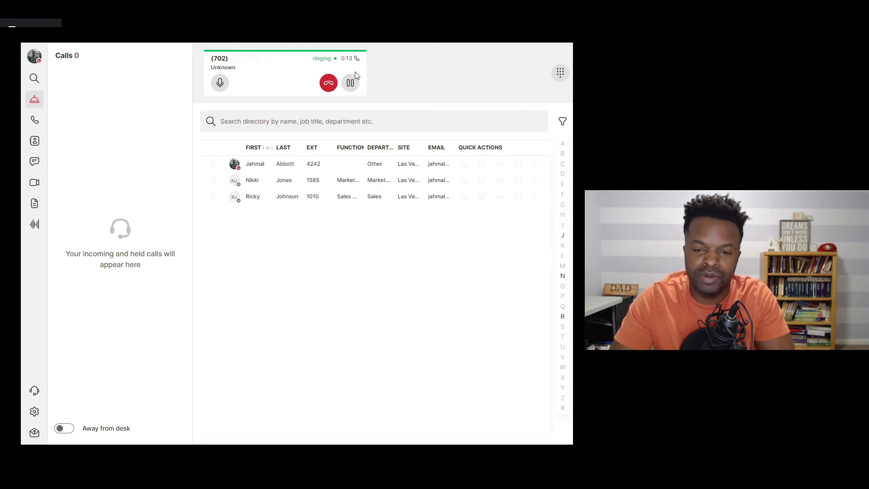
Put the outgoing call on hold, and transfer the active call to the Marketing contact by dropping the directory entry onto it
left_click(351, 83)
left_click(302, 128)
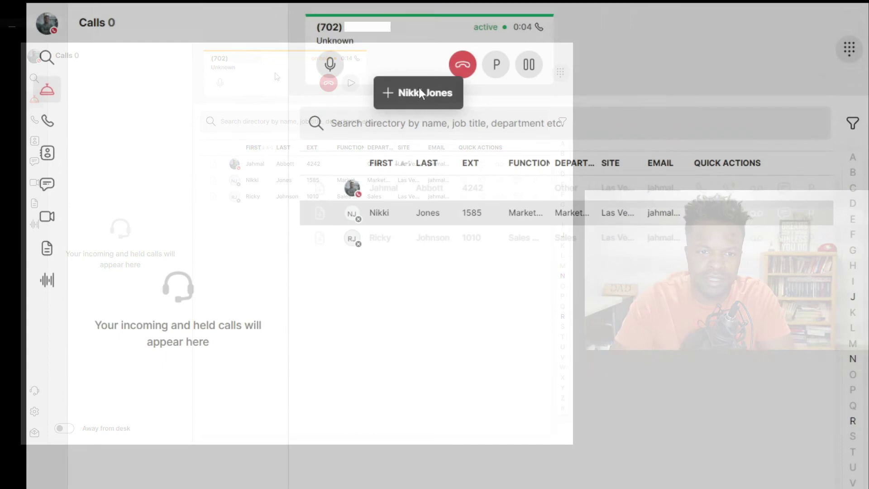
left_click_drag(419, 88, 450, 38)
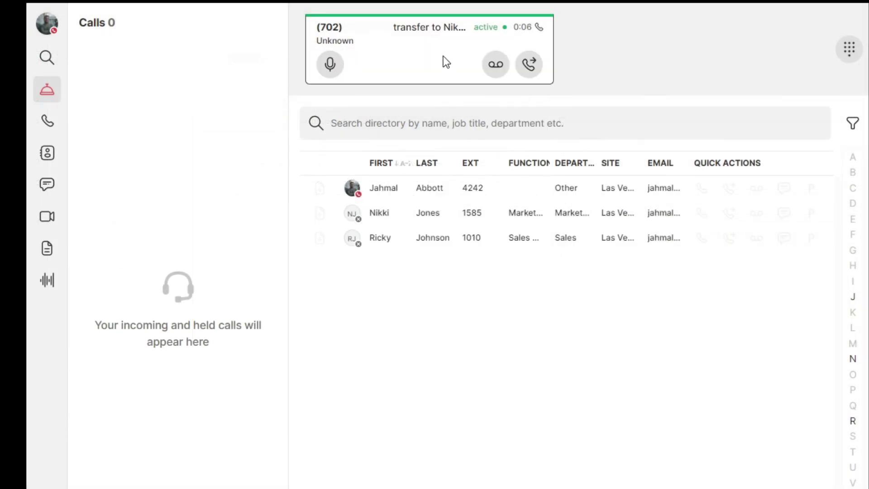
left_click(530, 66)
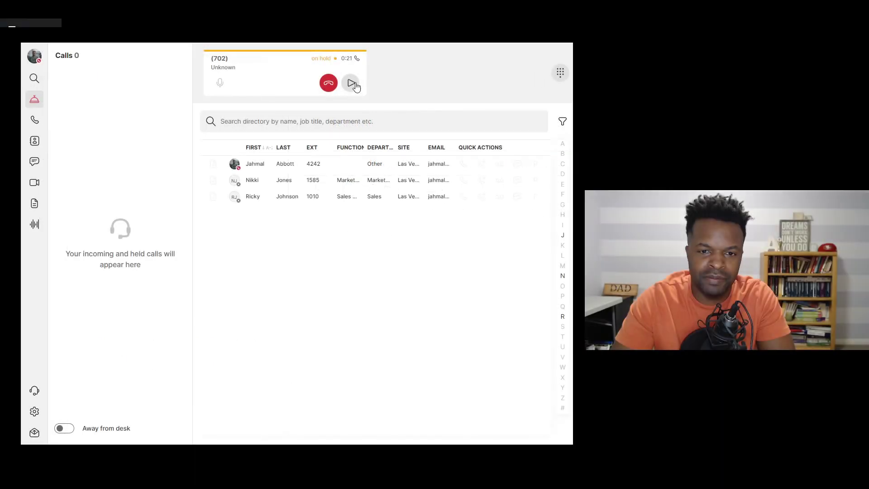
Take the call off hold and back on hold, and cold transfer the active call to the Marketing contact in the directory
left_click(353, 84)
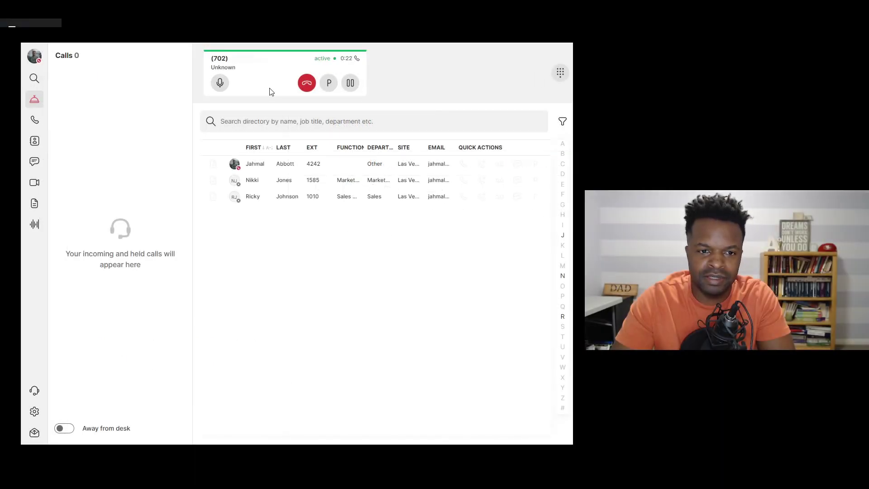
left_click(351, 83)
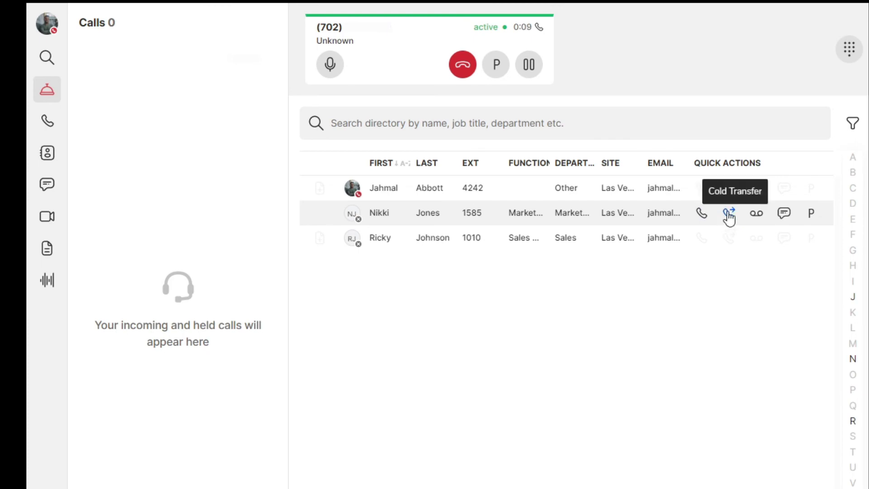
left_click(724, 223)
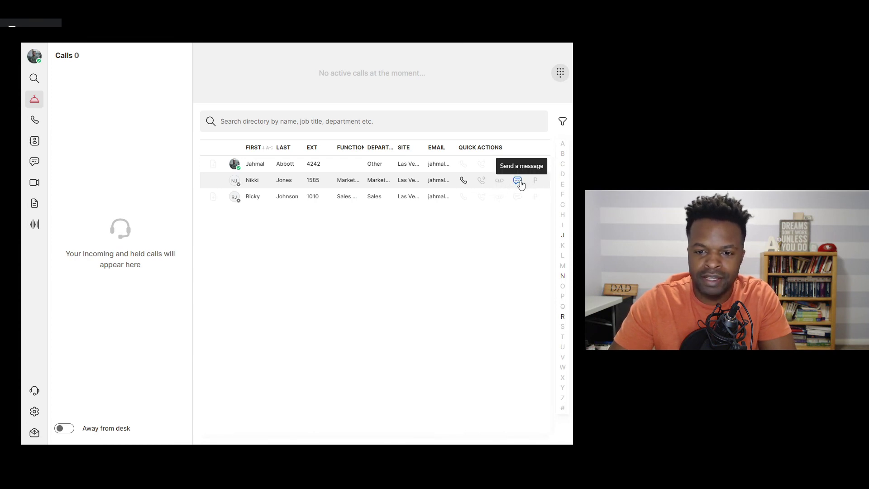
Open the message conversation with the Marketing contact, and return to the Frontdesk view
left_click(518, 181)
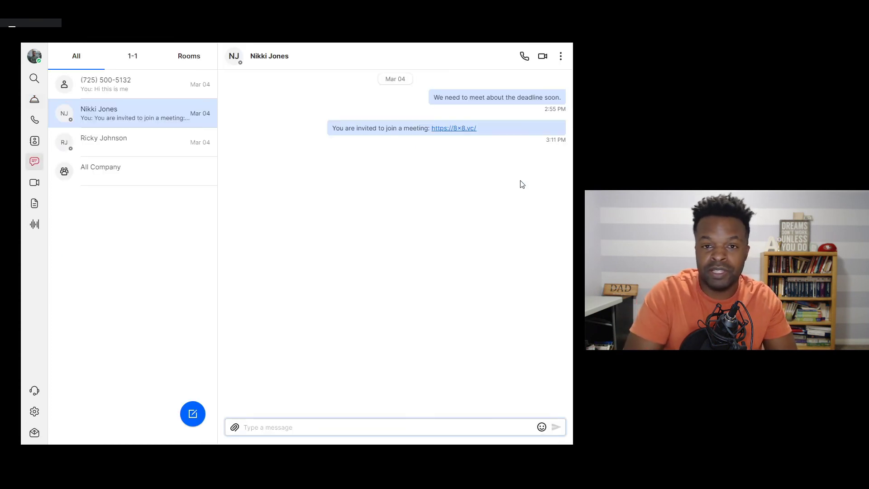
left_click(374, 430)
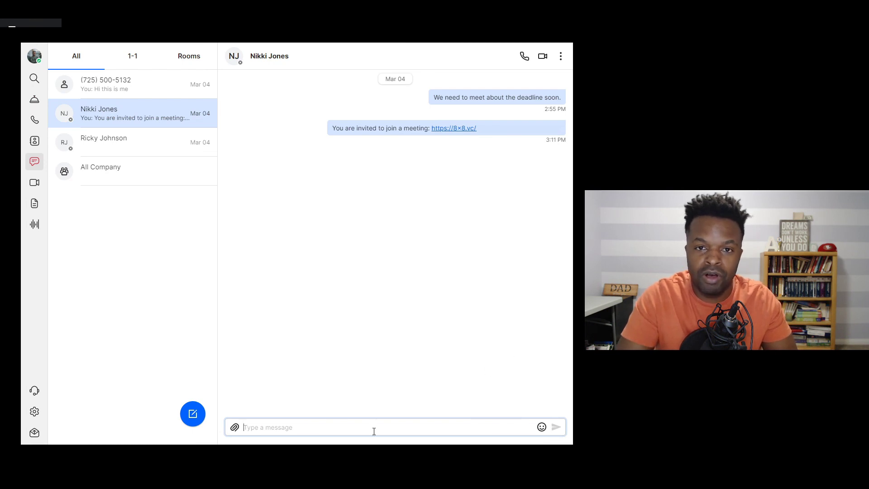
left_click(34, 100)
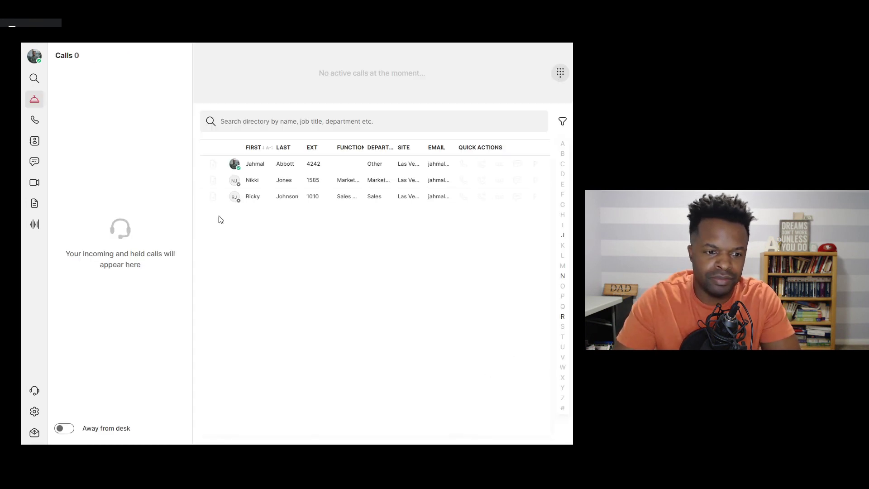